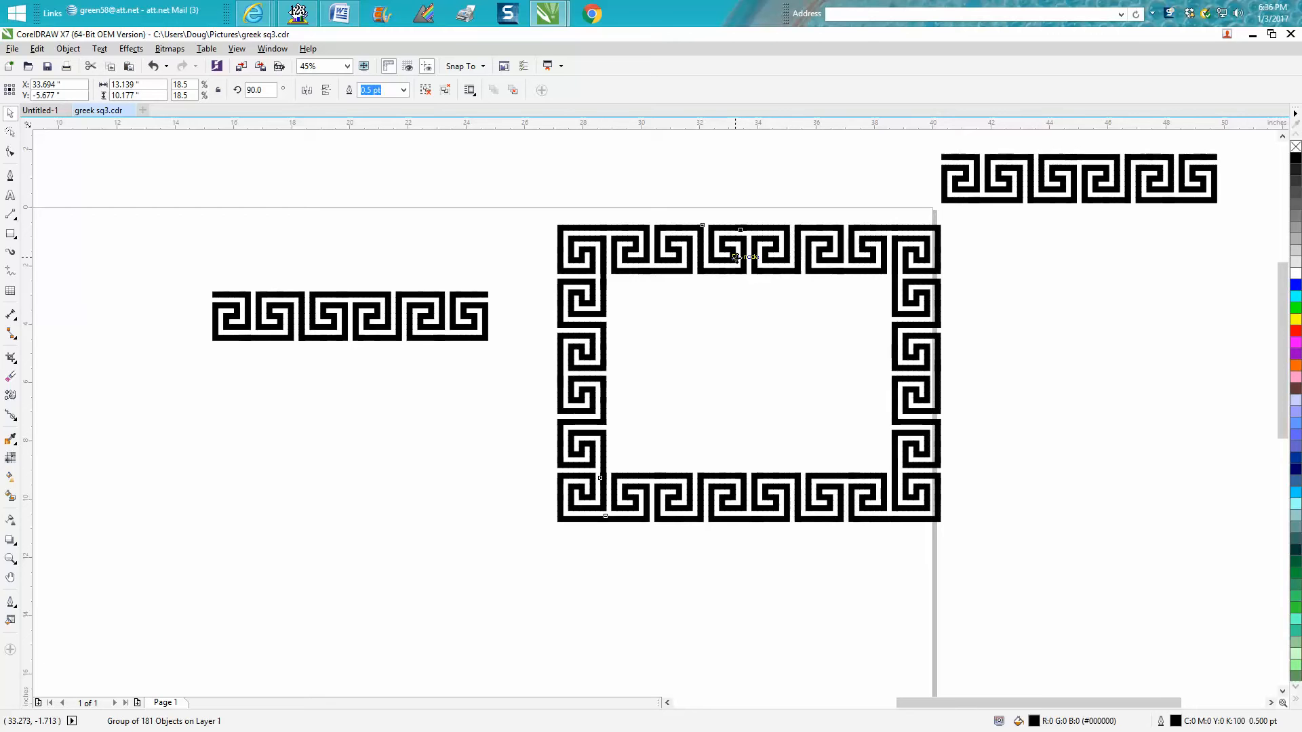
Step: Move the separate Greek key strip up so it sits level with the top of the rectangular frame
left_click(358, 291)
left_click_drag(345, 317, 368, 254)
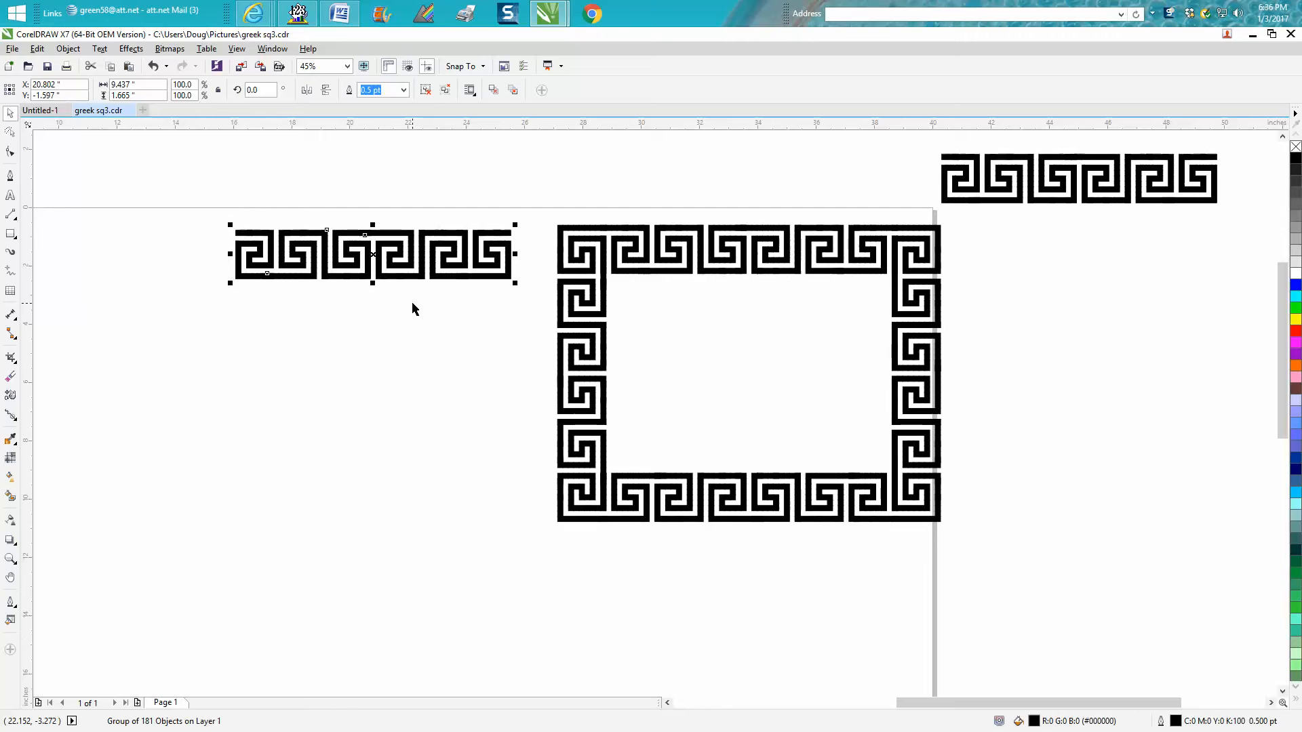
left_click(290, 160)
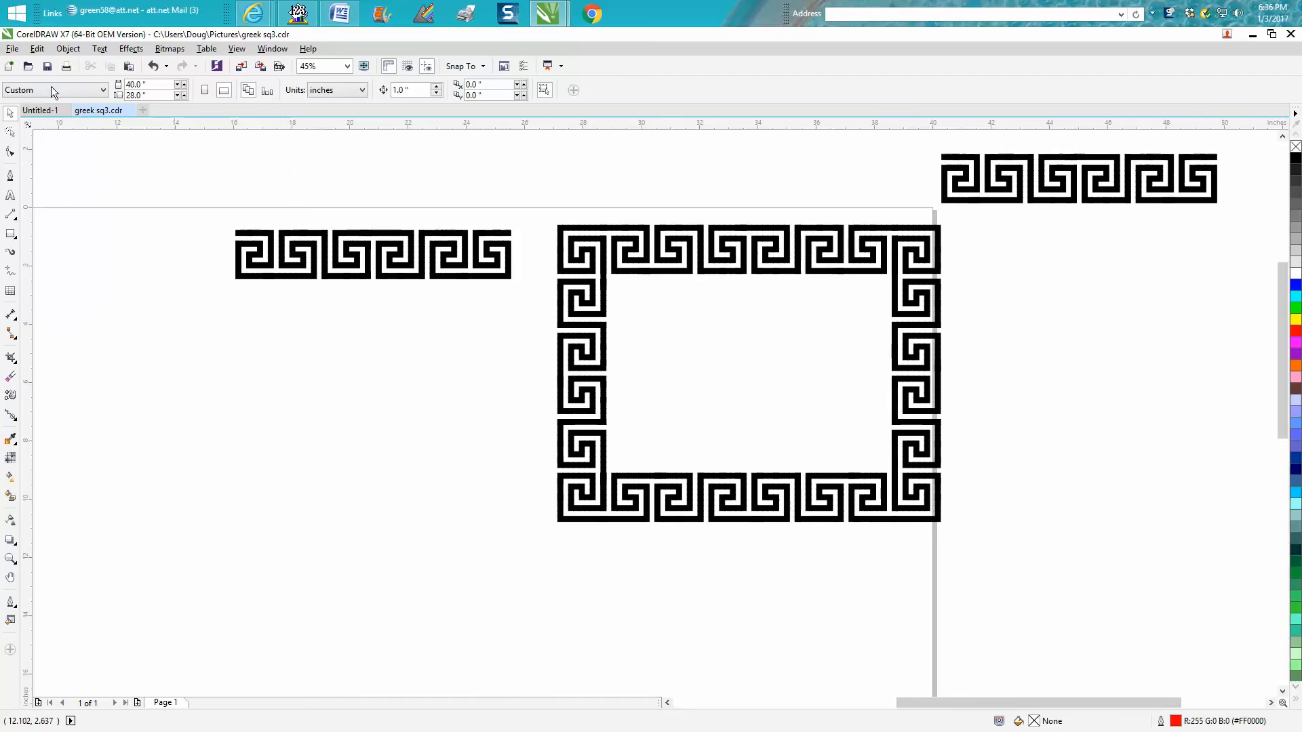
Step: Check whether snapping to objects is enabled in the snapping options
left_click(15, 50)
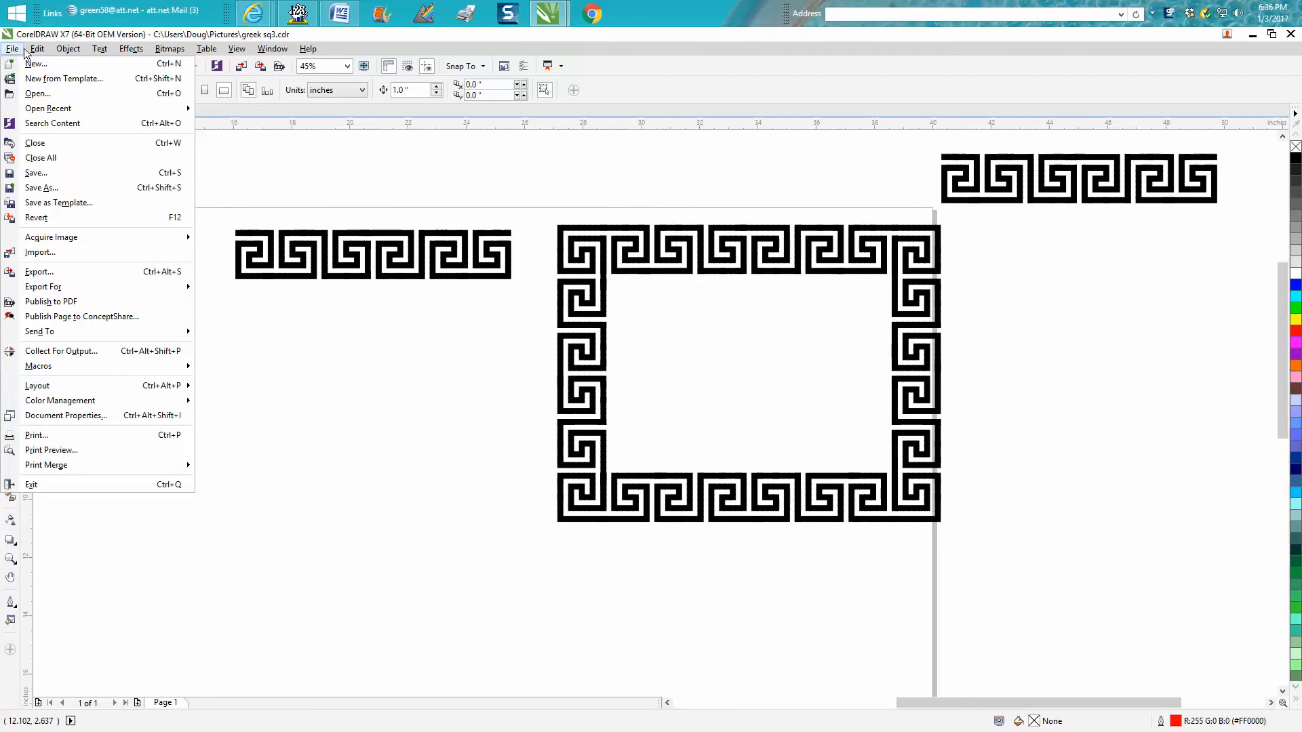
mouse_move(31, 47)
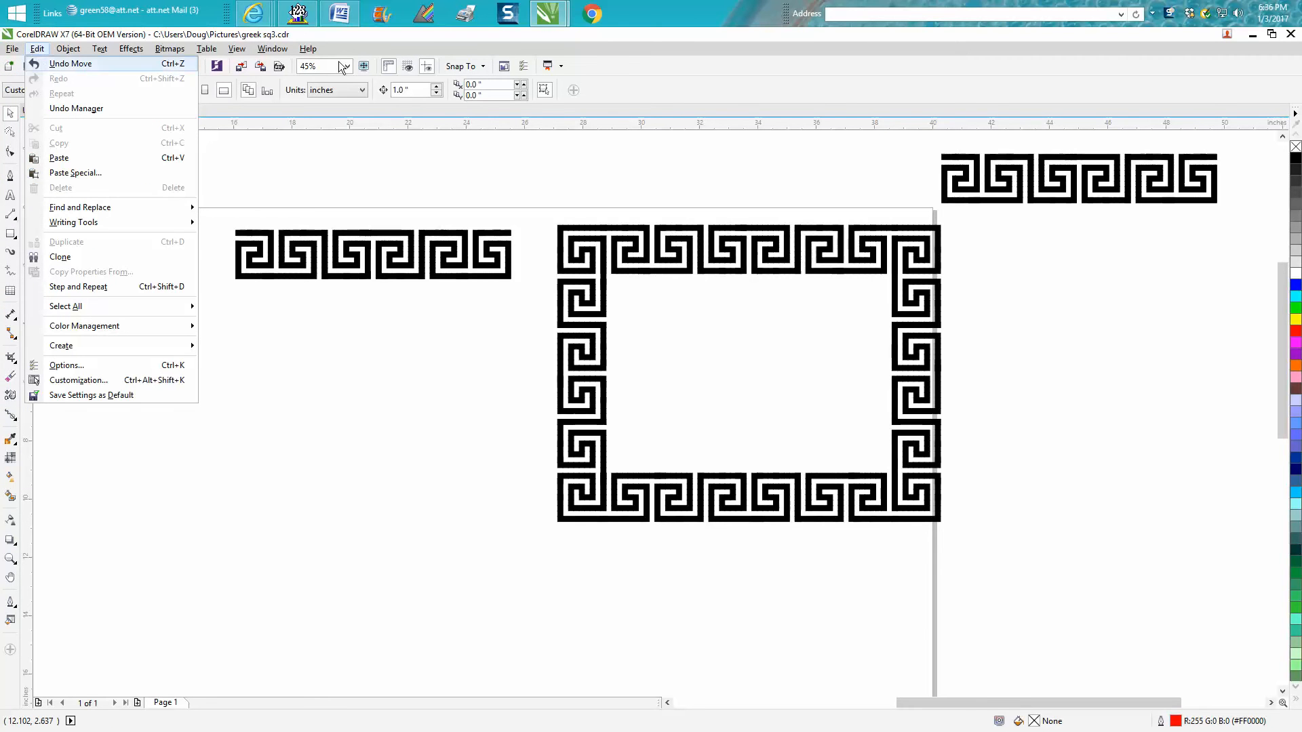
left_click(475, 68)
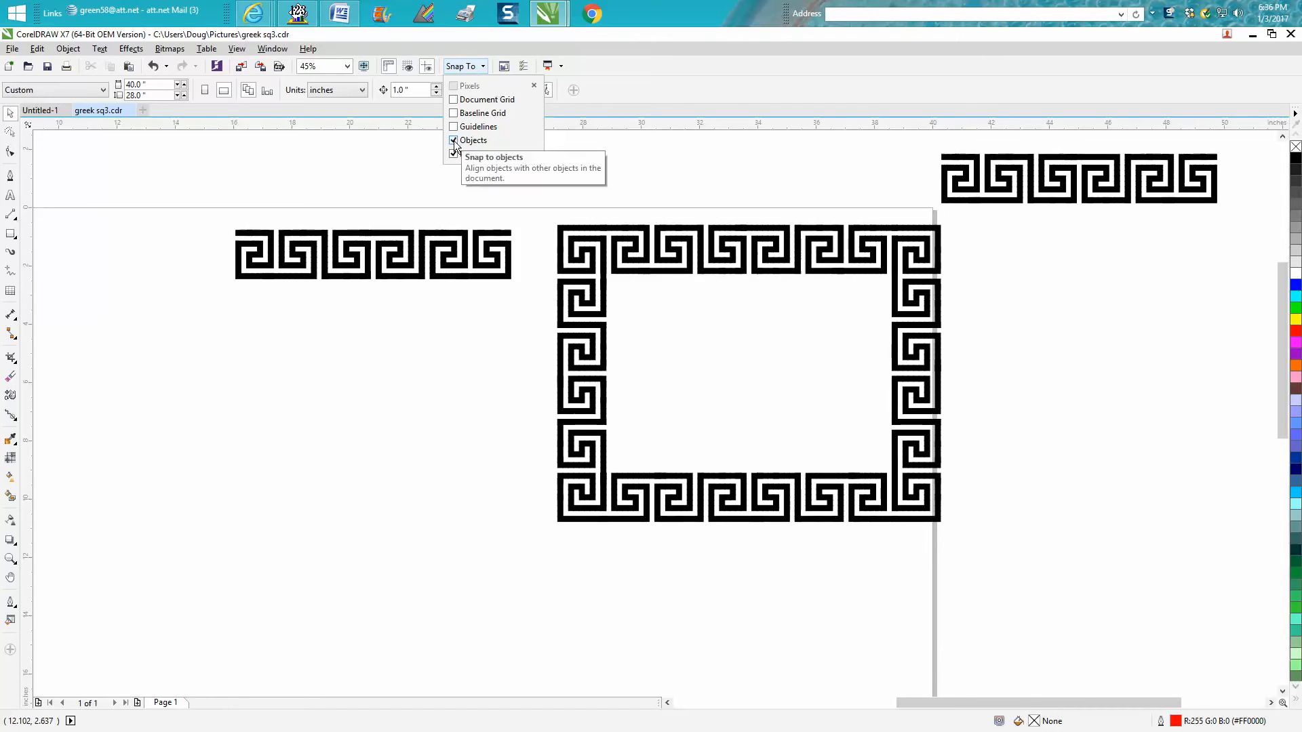
Step: Duplicate the Greek key strip in place with 0.0" horizontal and vertical offsets
left_click(432, 241)
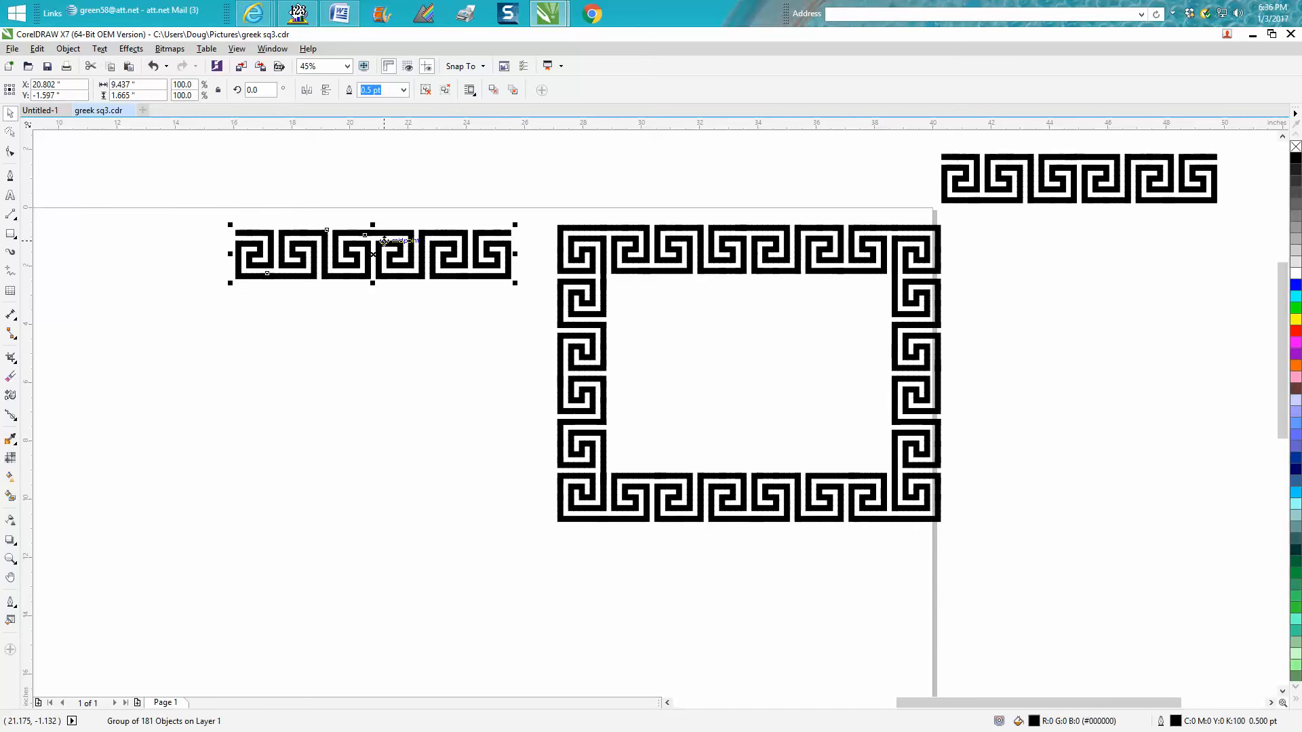
key("ctrl+d")
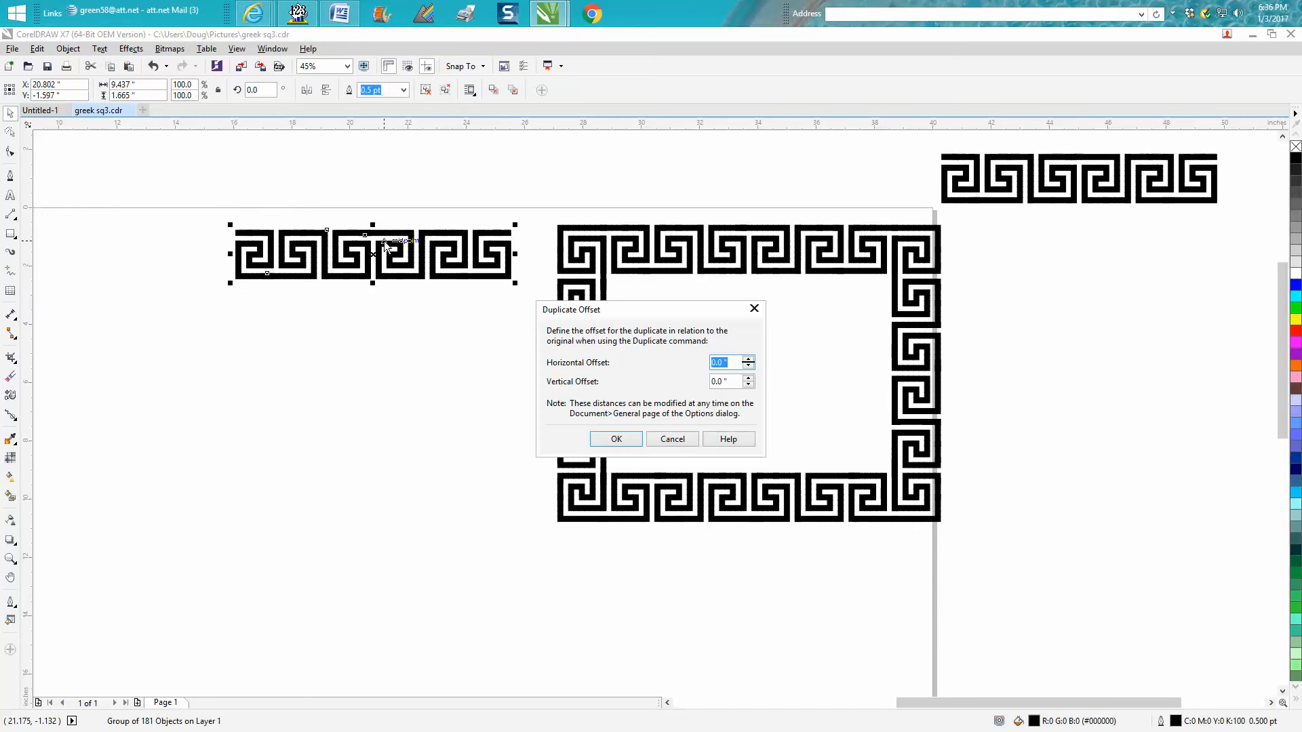
left_click(616, 439)
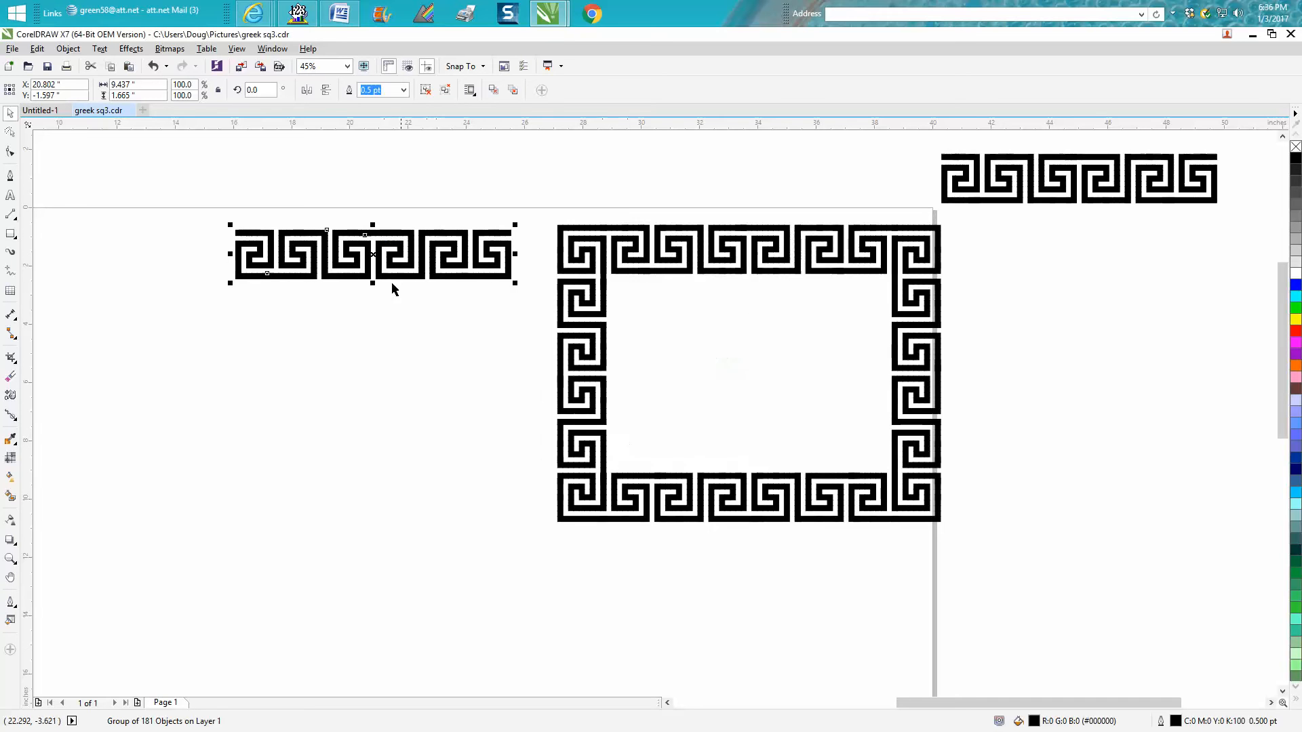
Step: Rotate the duplicated strip 90 degrees and snap its upper corner onto the horizontal strip's upper-left corner to form an L
left_click(258, 90)
type("90")
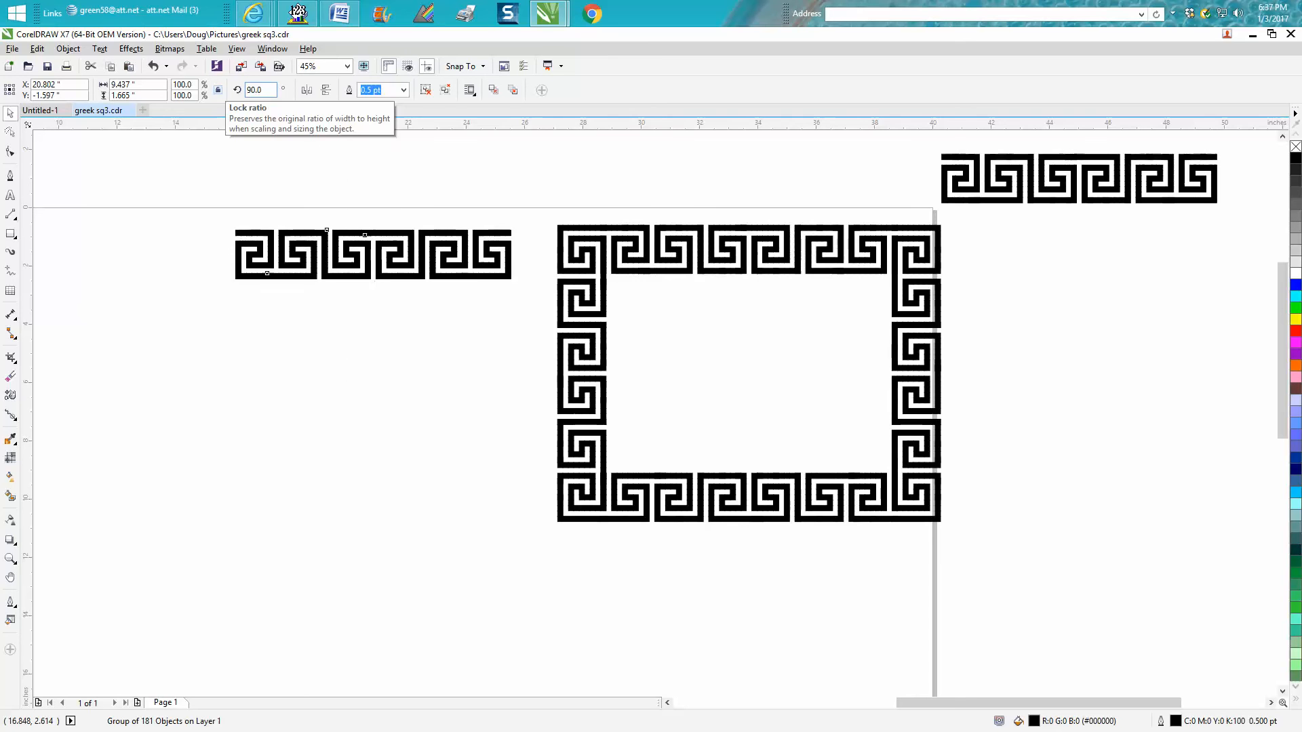
key("Return")
left_click_drag(373, 199, 243, 383)
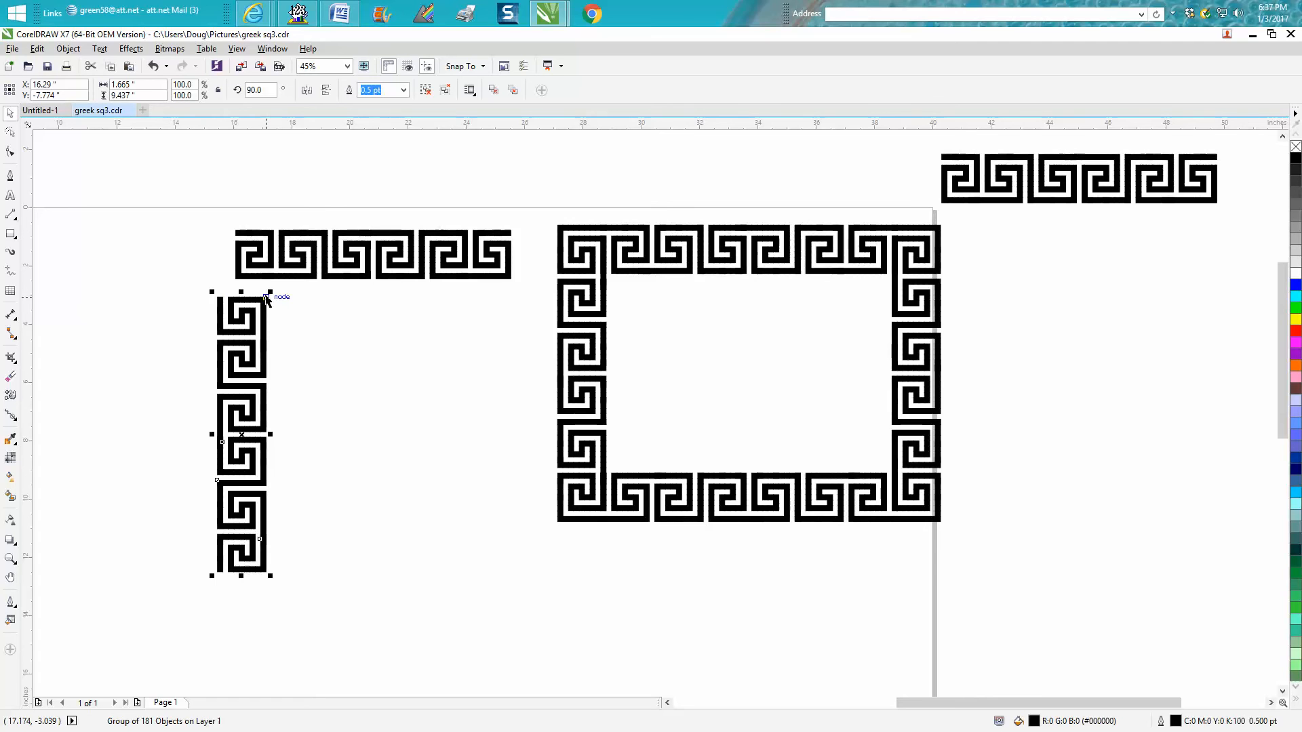
left_click_drag(266, 292, 236, 231)
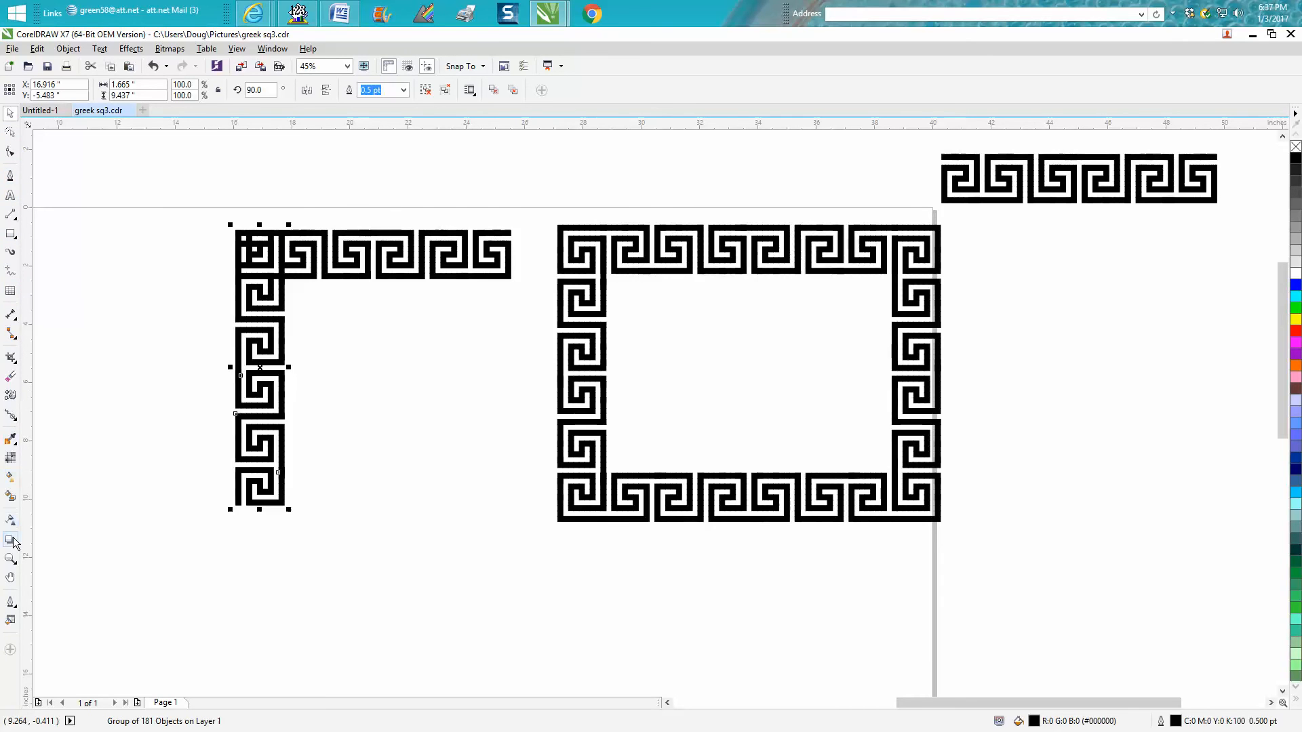
Step: Ungroup the horizontal and vertical strips of the L into individual pieces
left_click(10, 558)
left_click_drag(190, 206, 563, 562)
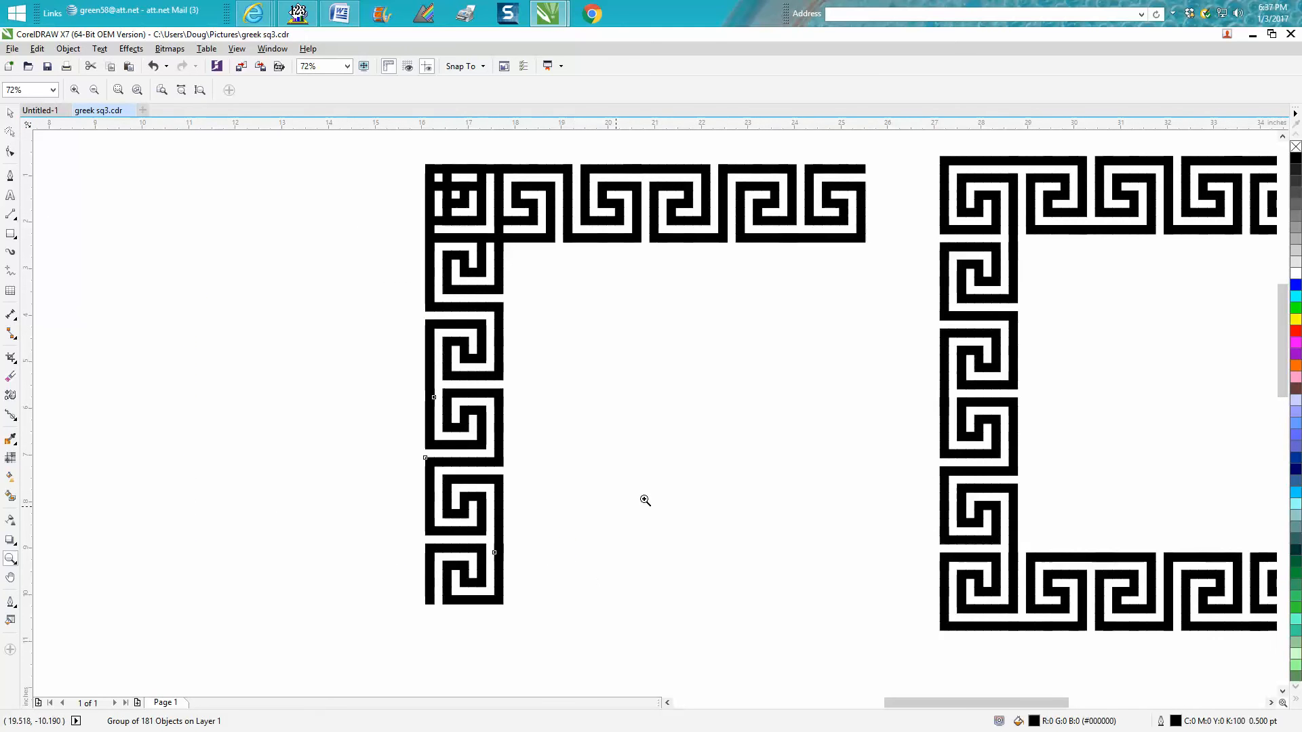
left_click(10, 113)
left_click_drag(378, 145, 889, 627)
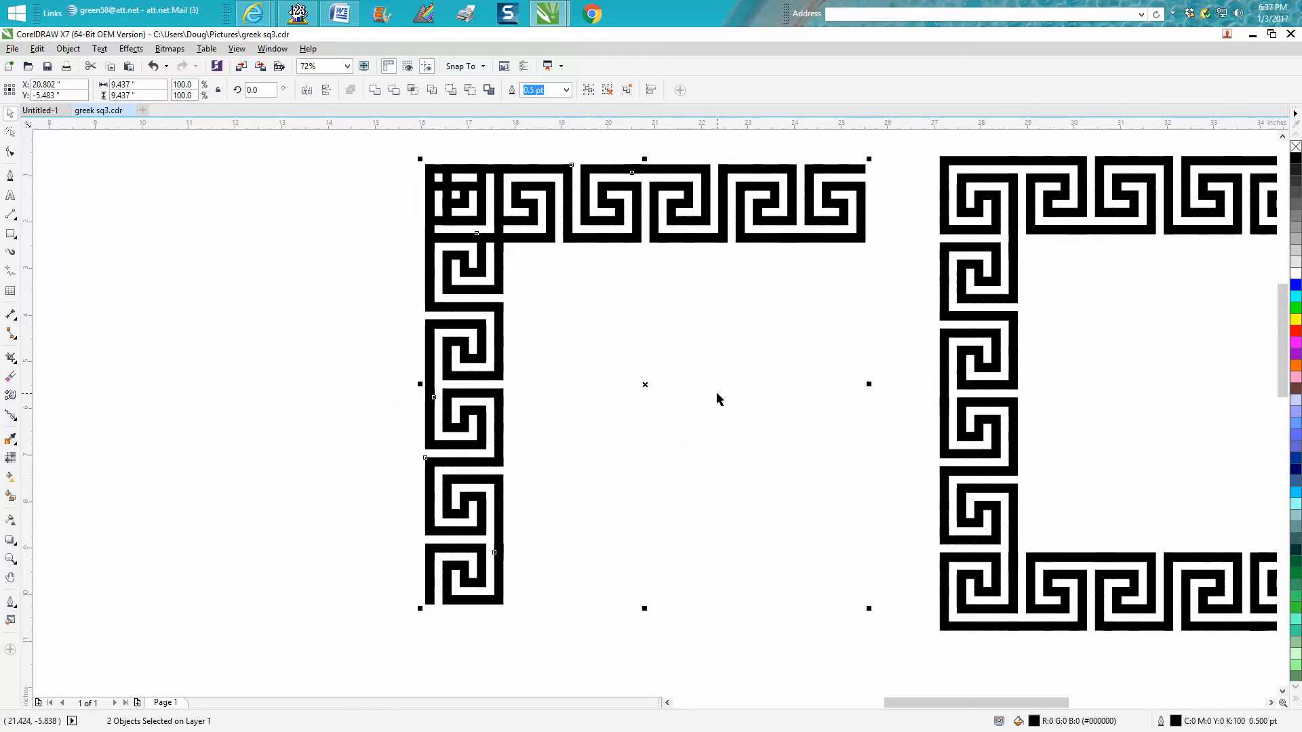
left_click(70, 50)
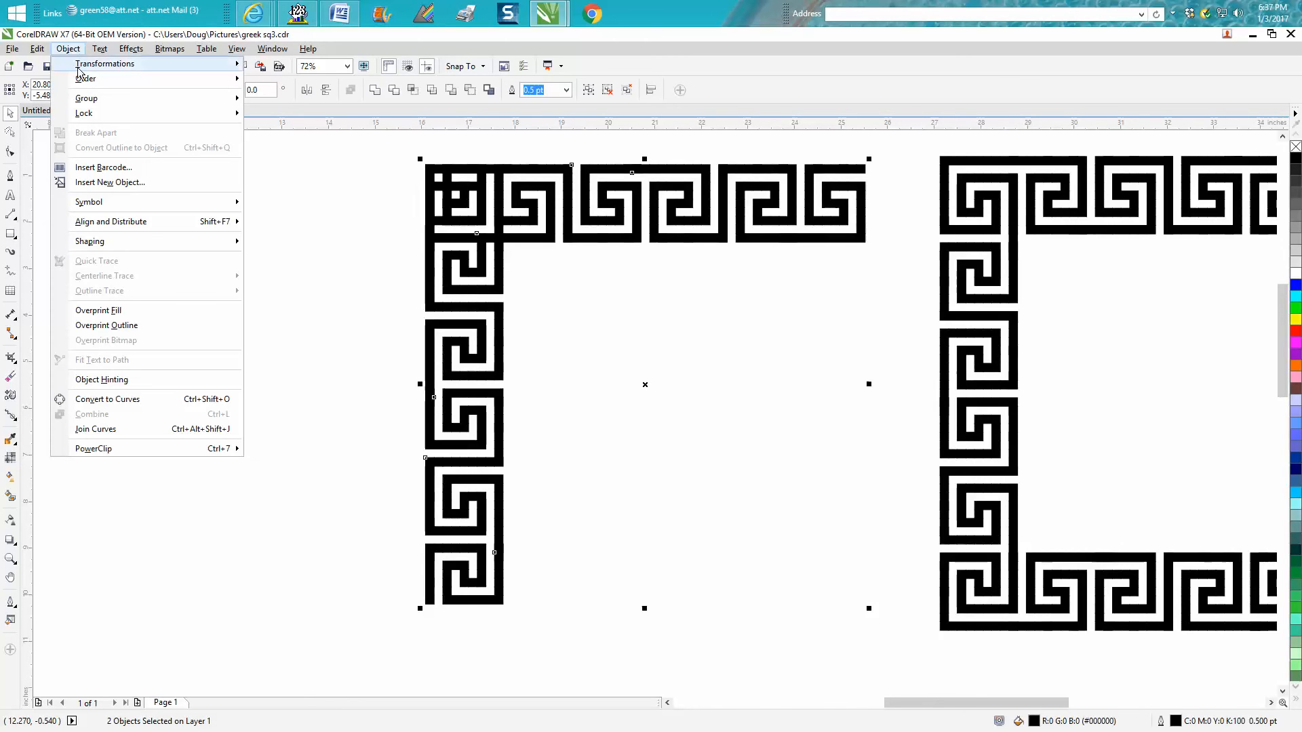
mouse_move(88, 99)
left_click(280, 114)
left_click(327, 210)
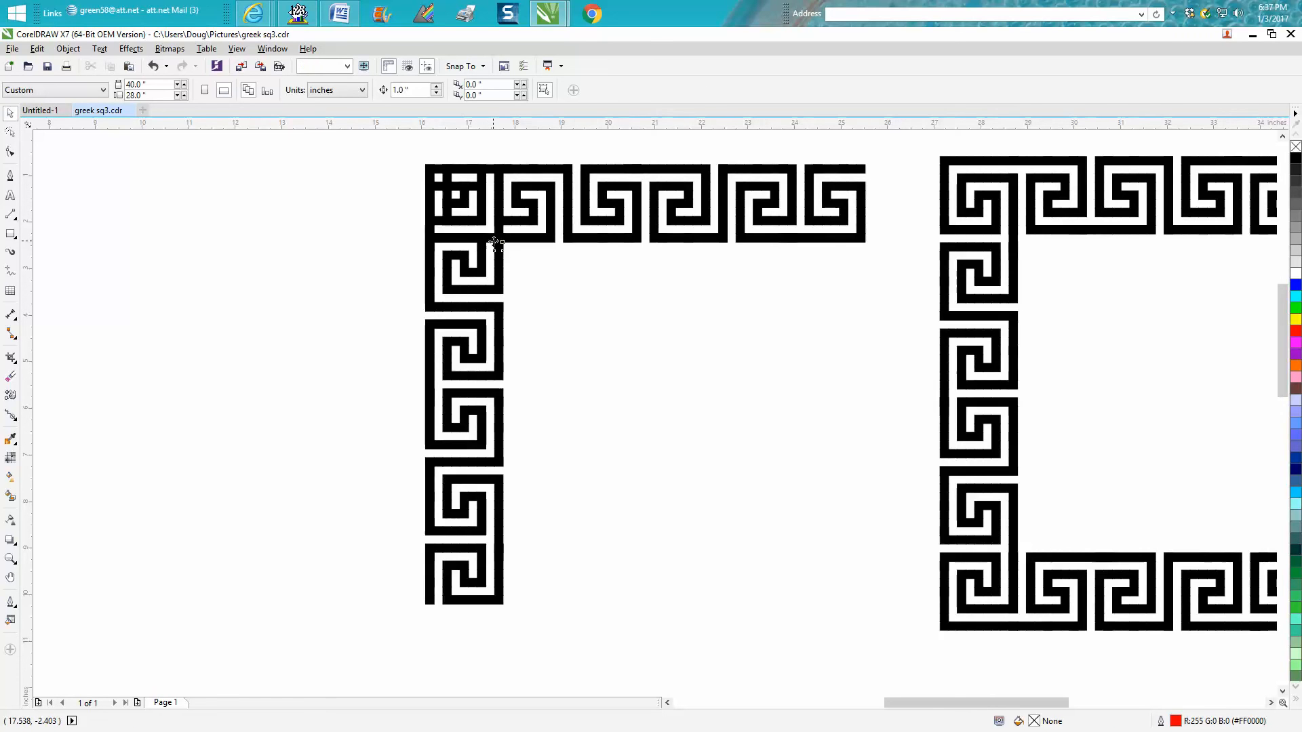
Step: Delete the overlapping pieces that cross inside the corner tile, leaving a clean spiral where the strips meet
left_click(496, 247)
left_click(678, 304)
left_click(493, 245)
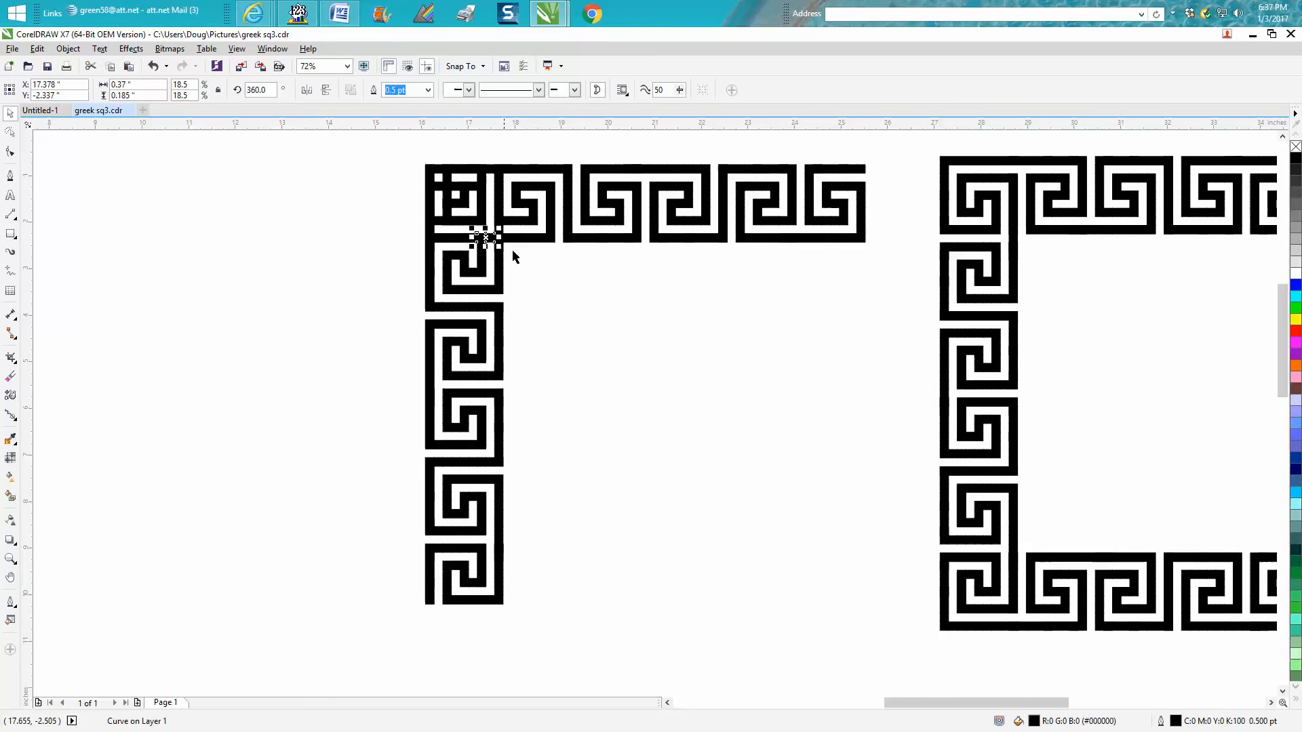
left_click(622, 307)
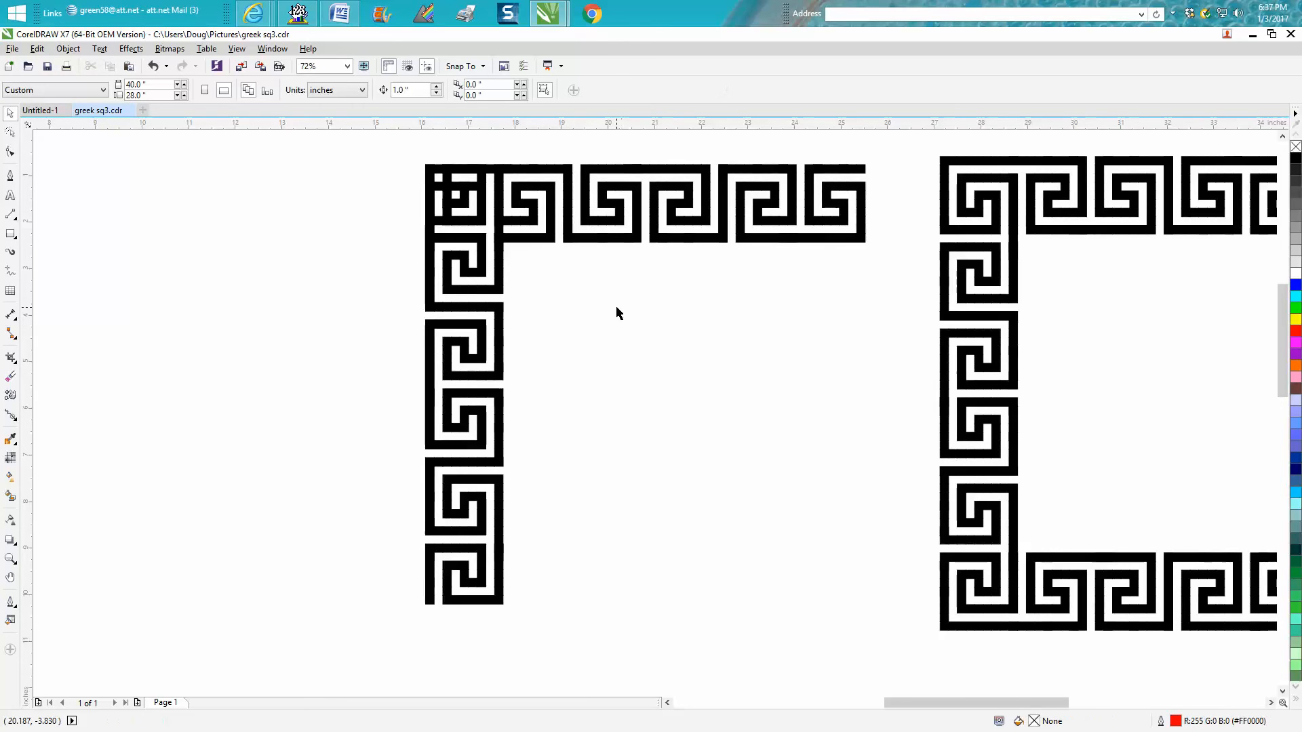
left_click(448, 179)
key("Delete")
left_click(438, 188)
key("Delete")
left_click(482, 179)
key("Delete")
left_click(449, 212)
key("Delete")
left_click(467, 194)
key("Delete")
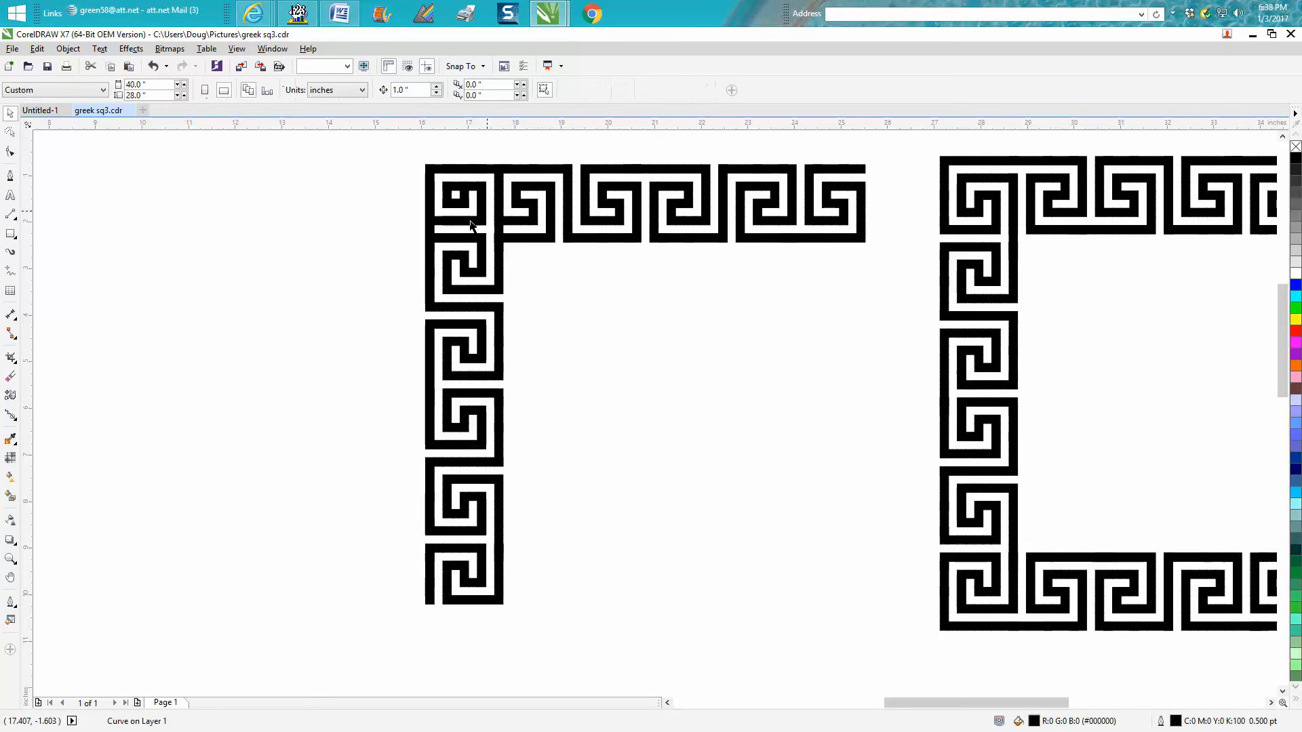
left_click(463, 196)
key("Delete")
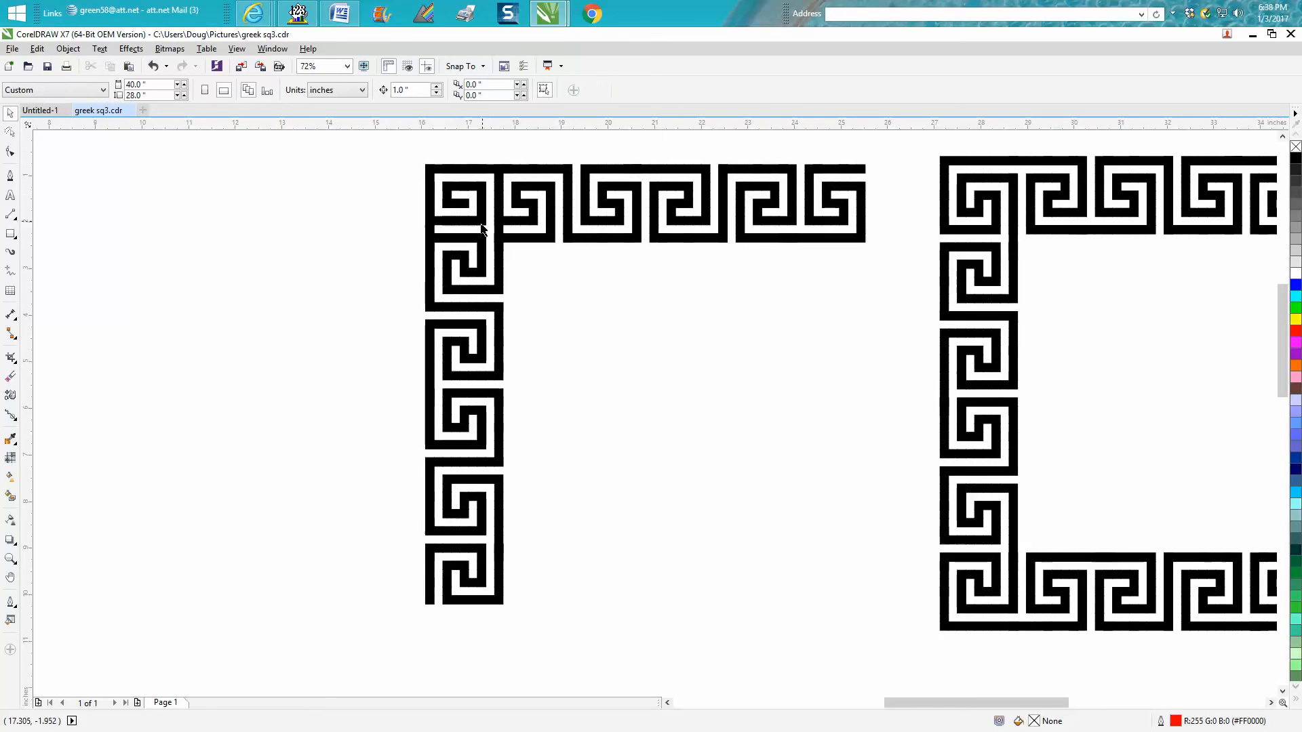
Step: Delete the leftover connecting pieces at the lower-left and lower-right of the corner spiral
left_click(438, 222)
key("Delete")
left_click(500, 234)
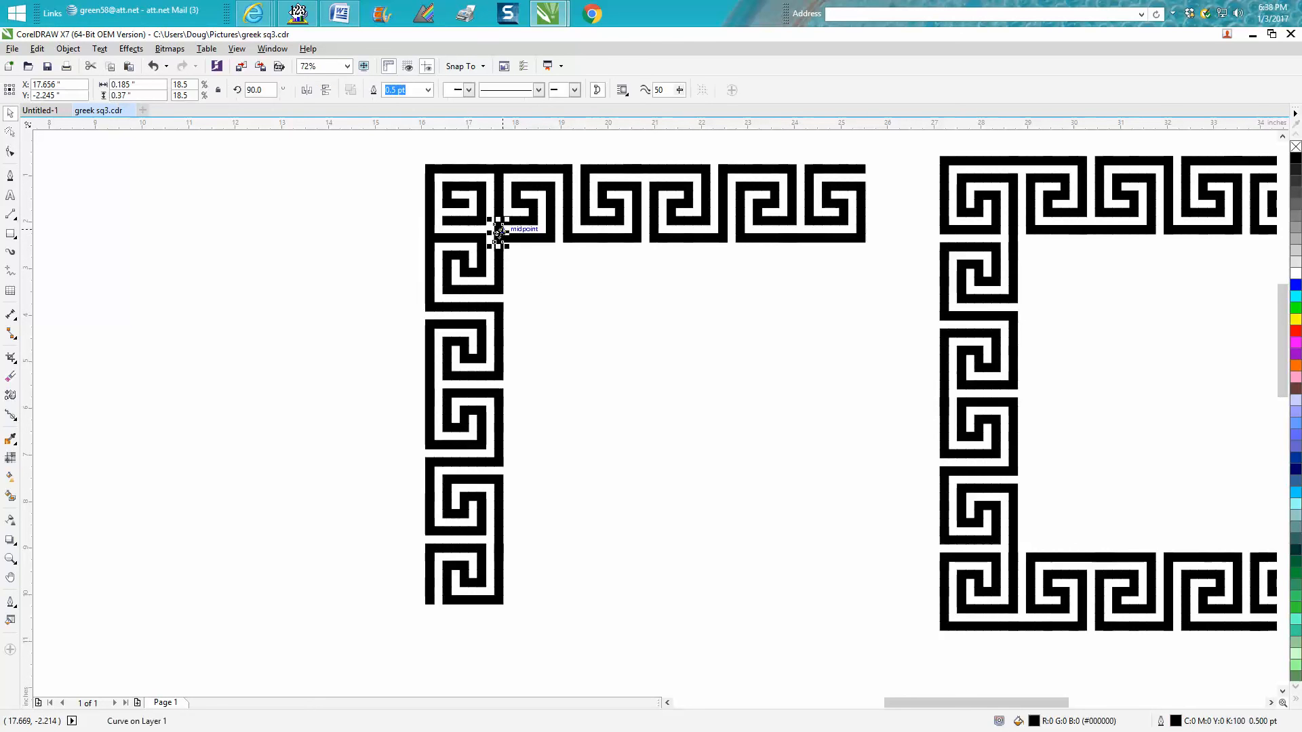
key("Delete")
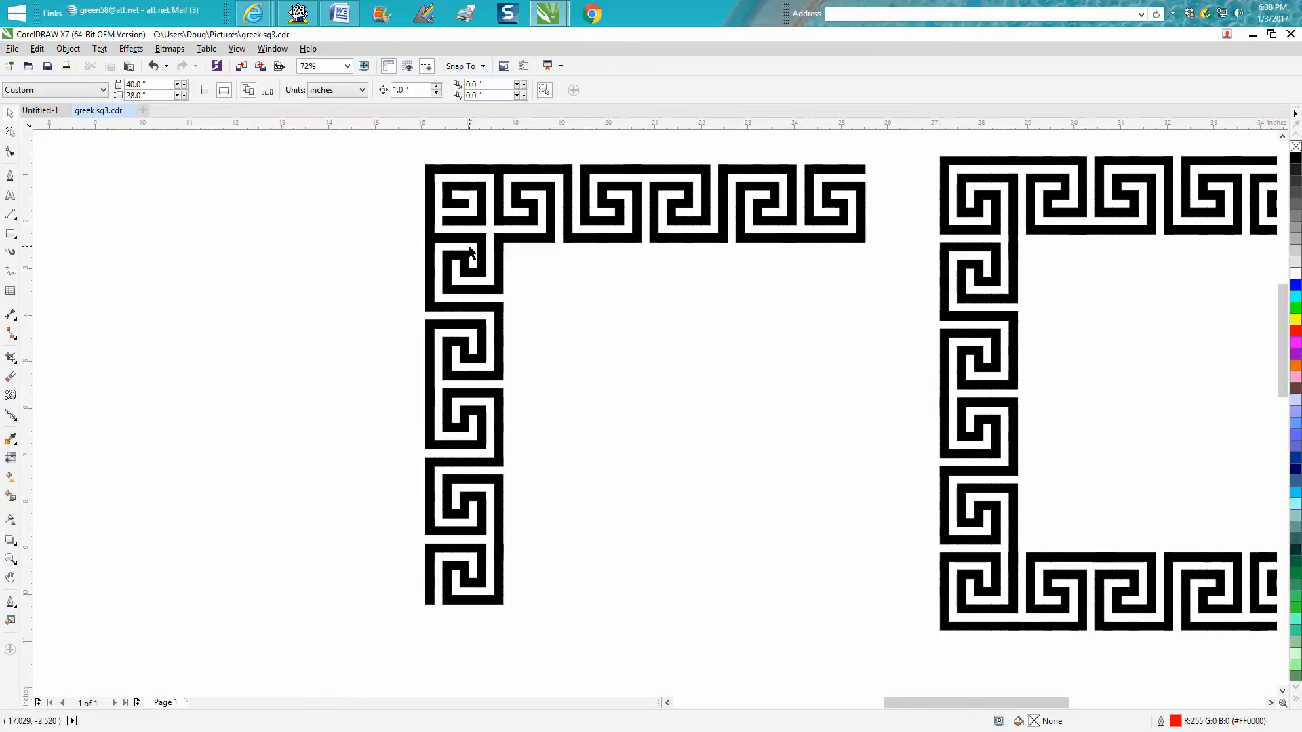
Step: Group all pieces of the vertical strip together with the corner tile
scroll(428, 238, "down", 2)
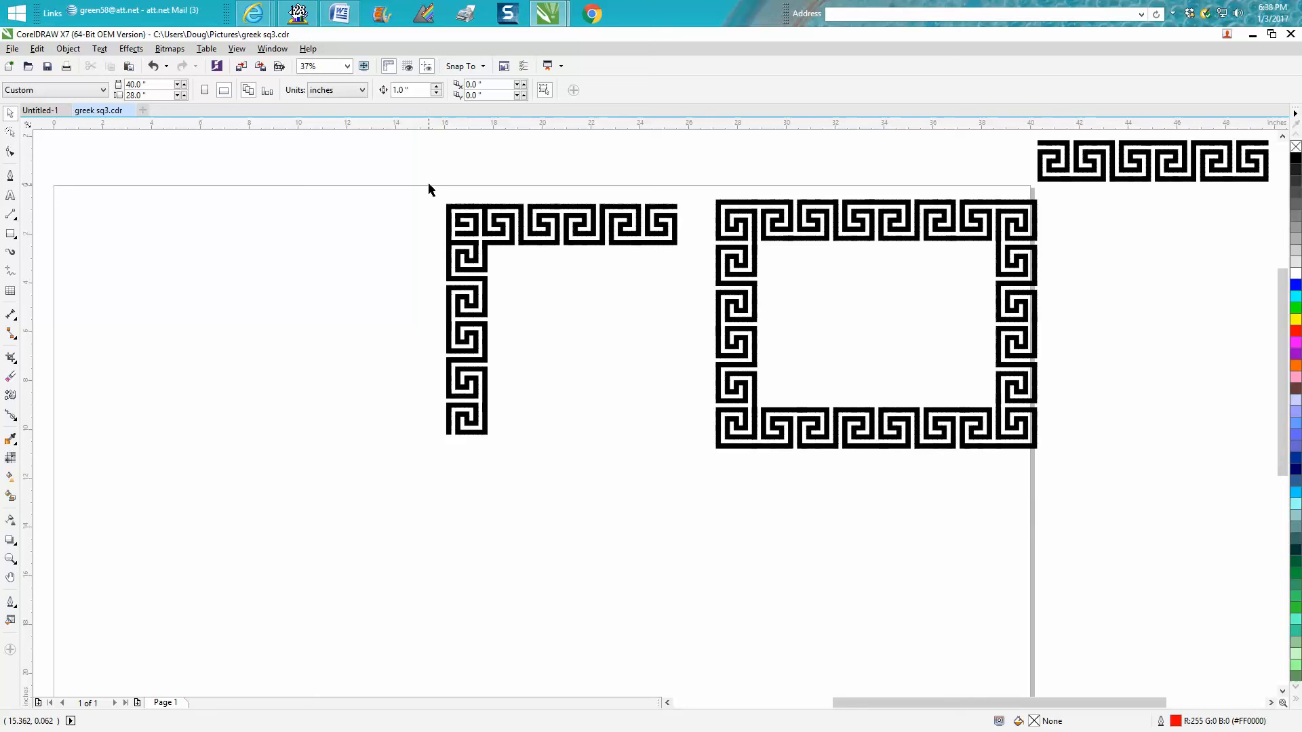
left_click_drag(438, 199, 490, 443)
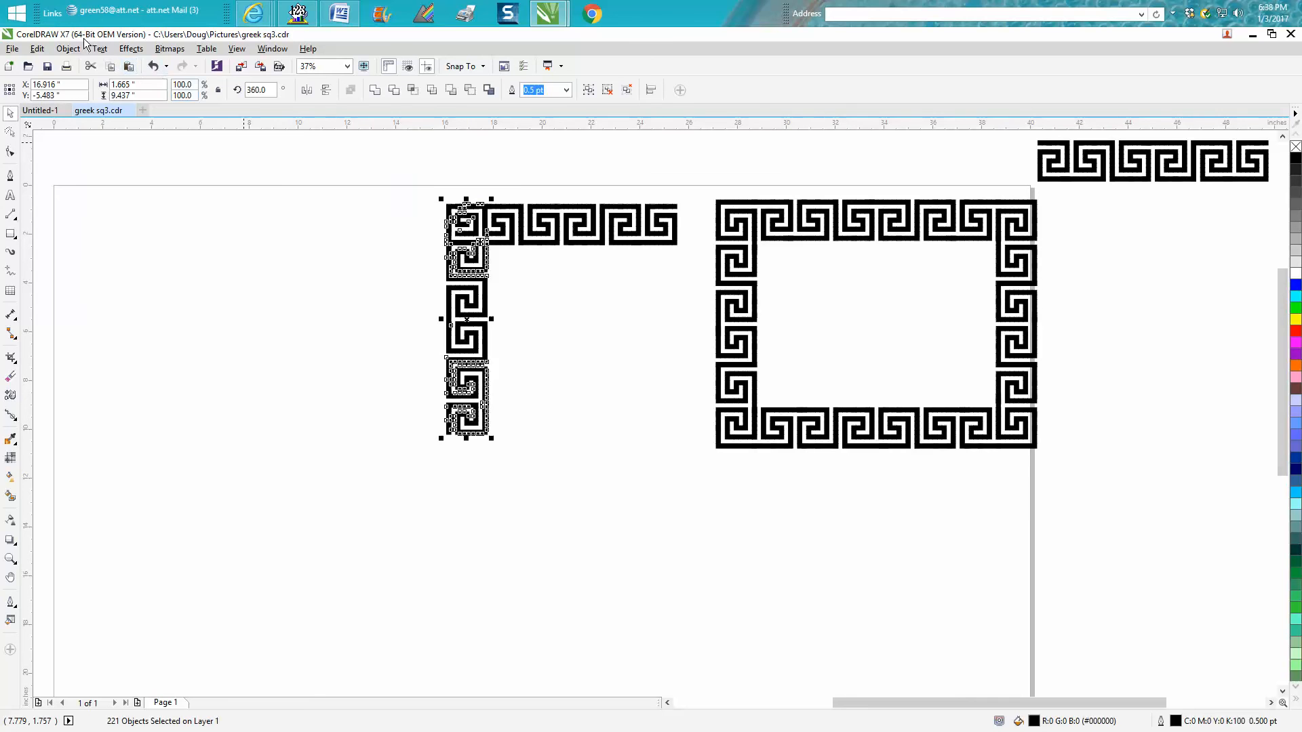
left_click(68, 49)
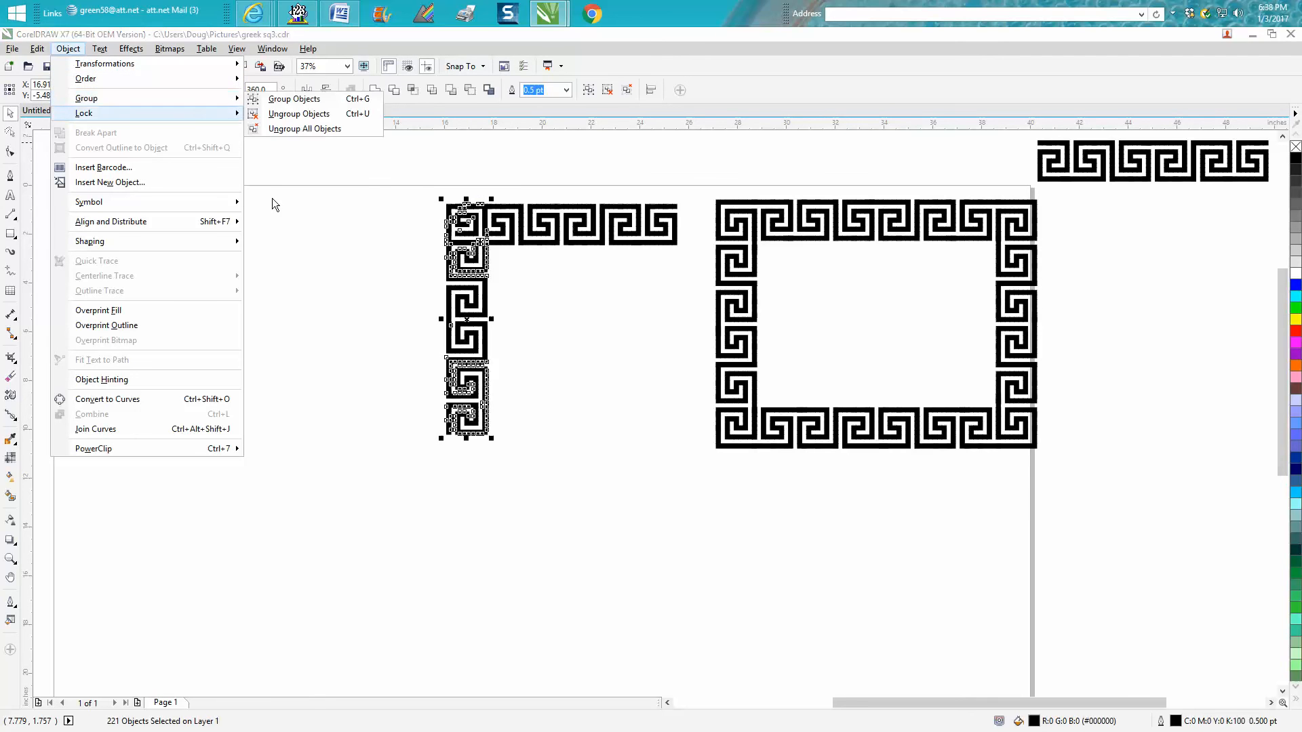
mouse_move(103, 99)
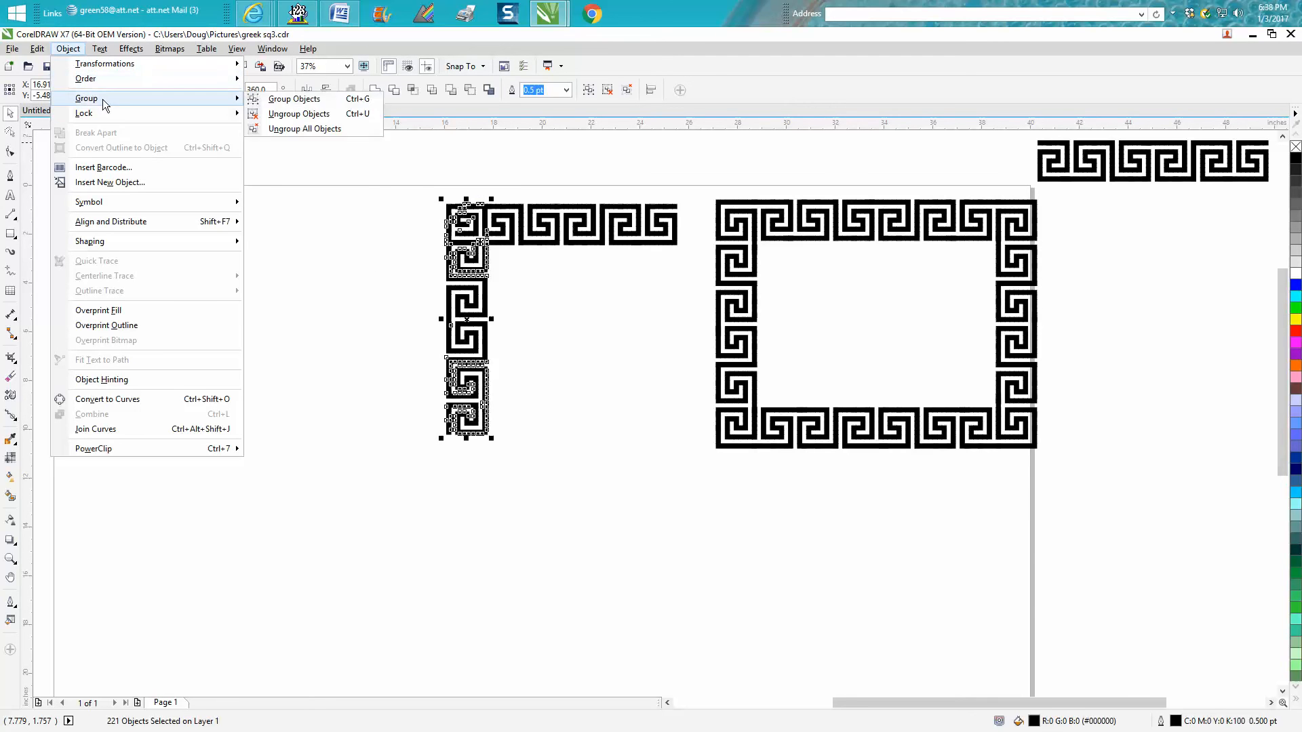
left_click(292, 99)
Step: Move the grouped vertical strip away from the horizontal strip, then undo the move
left_click(430, 251)
left_click(451, 278)
left_click_drag(470, 316, 330, 311)
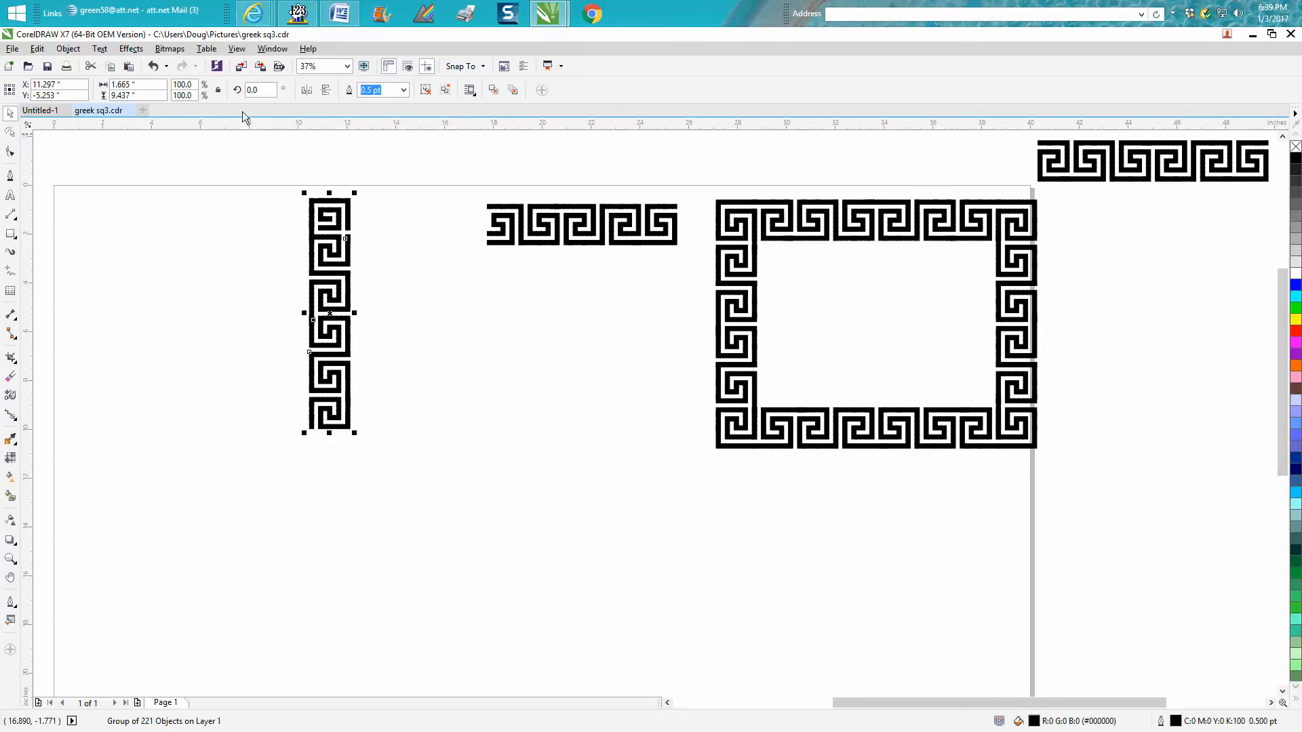
left_click(155, 66)
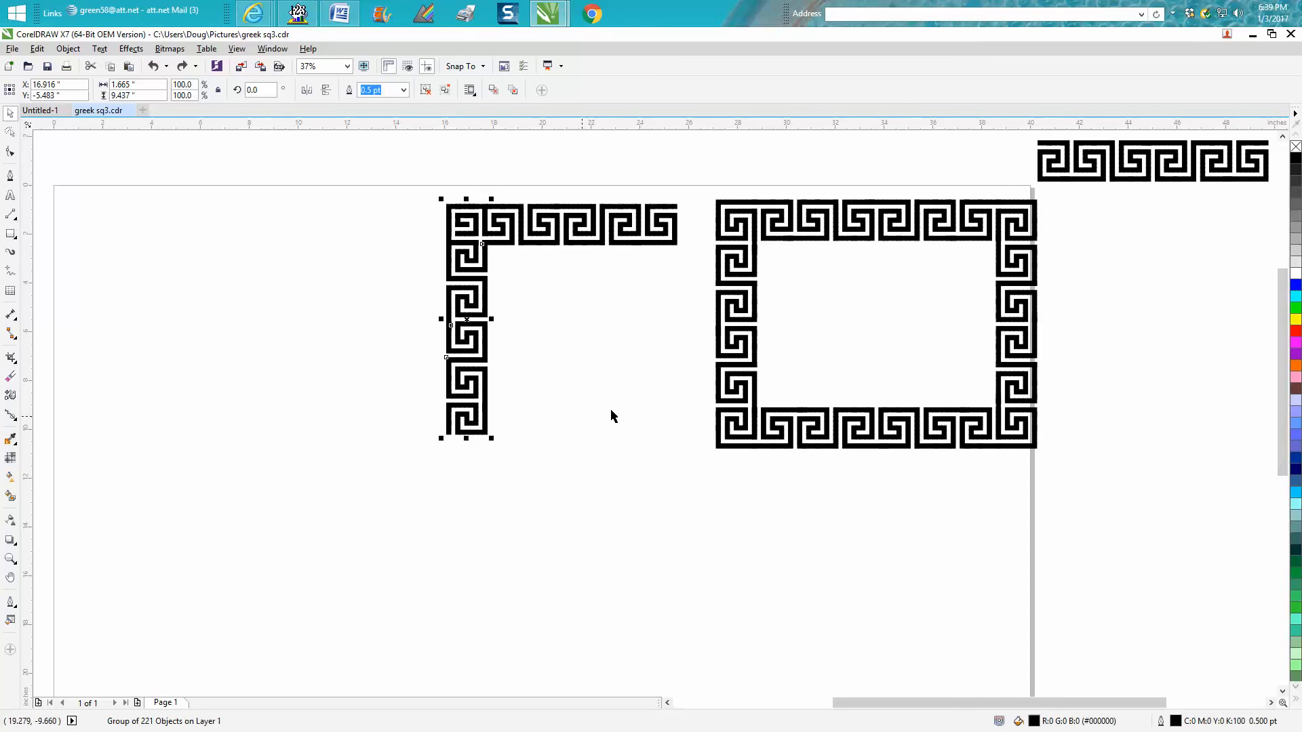
left_click(607, 324)
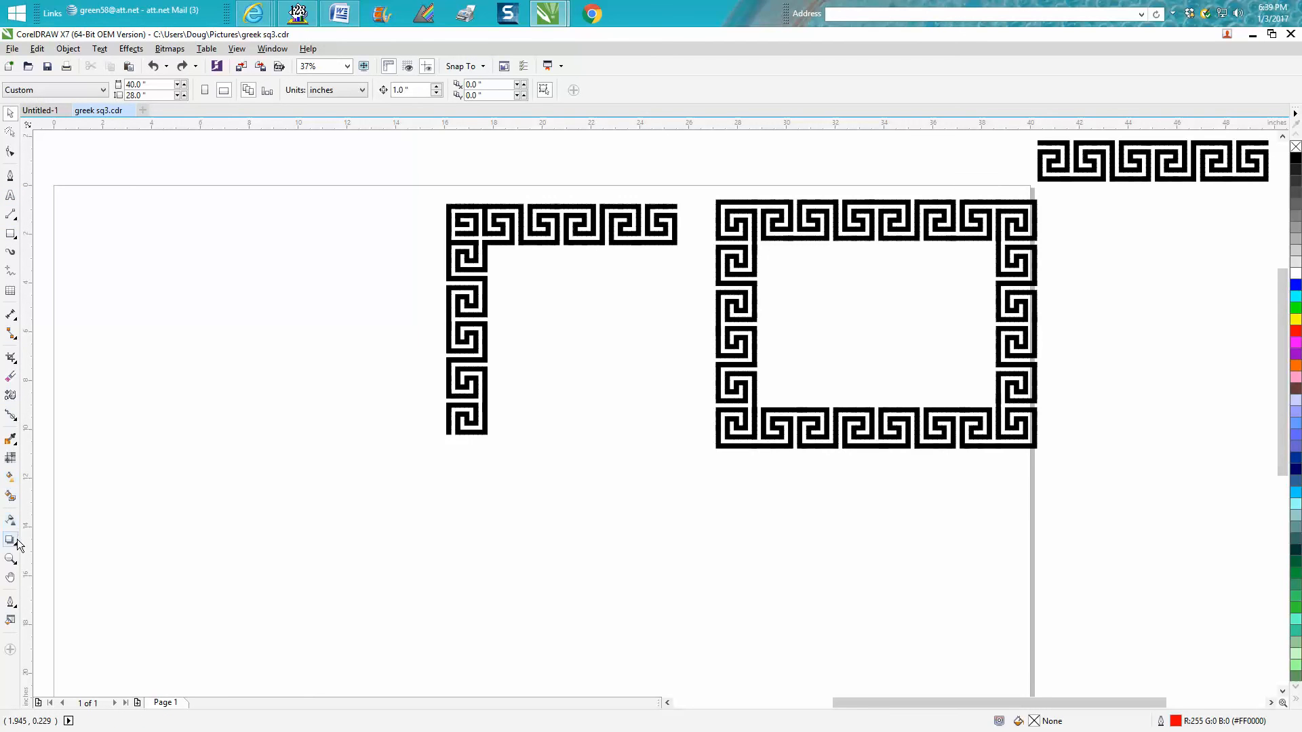
left_click(10, 558)
left_click_drag(431, 190, 697, 455)
scroll(740, 359, "down", 2)
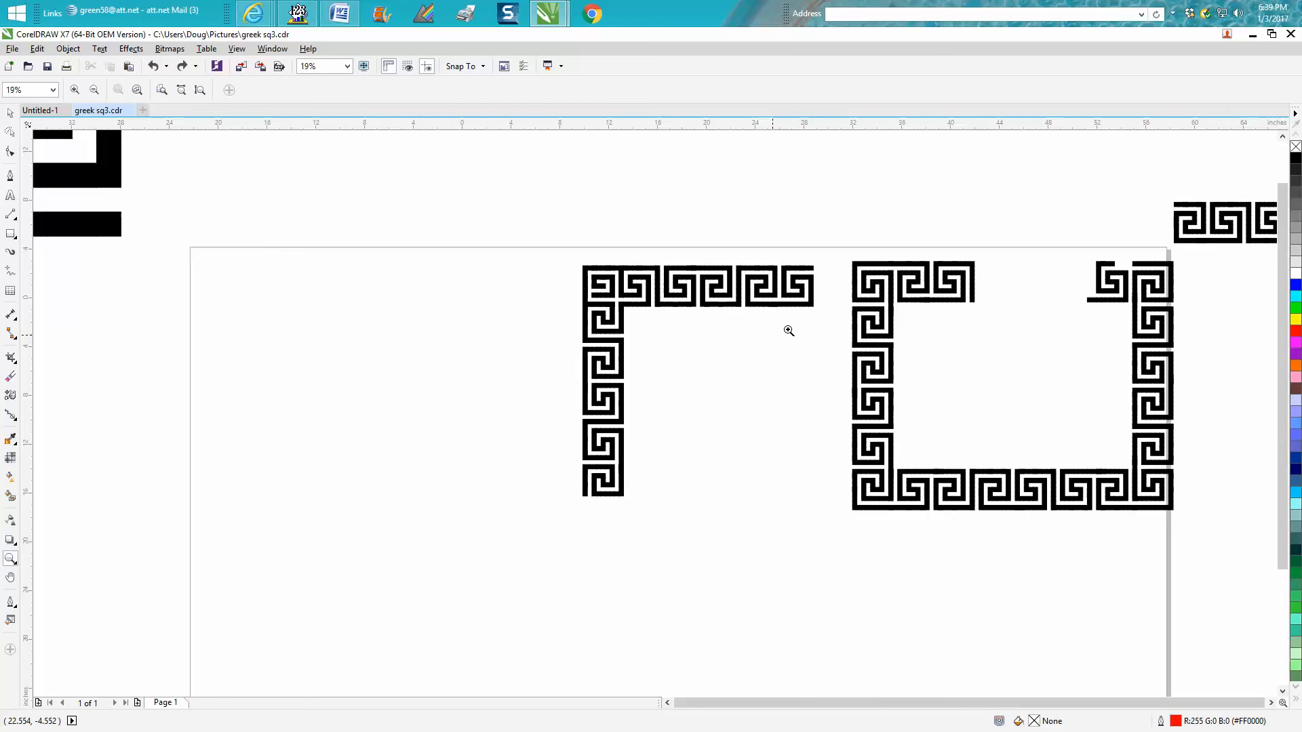
left_click_drag(779, 282, 982, 468)
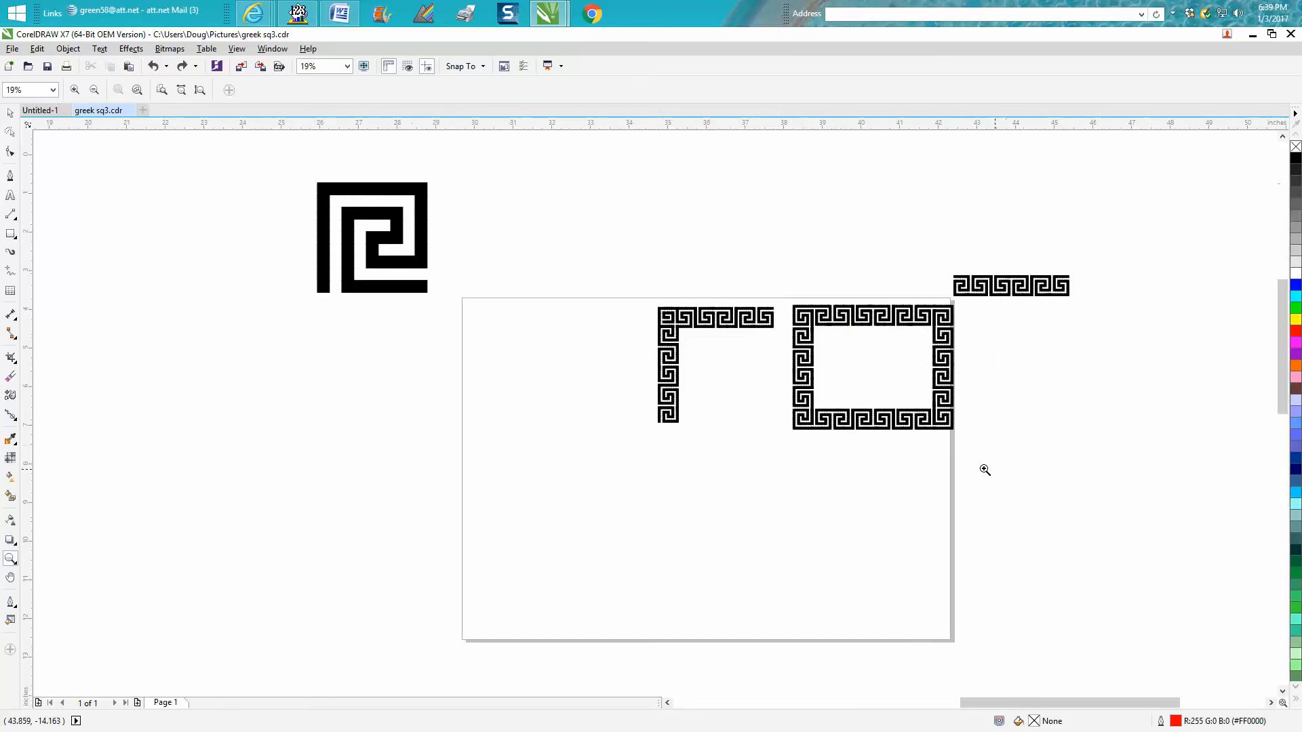